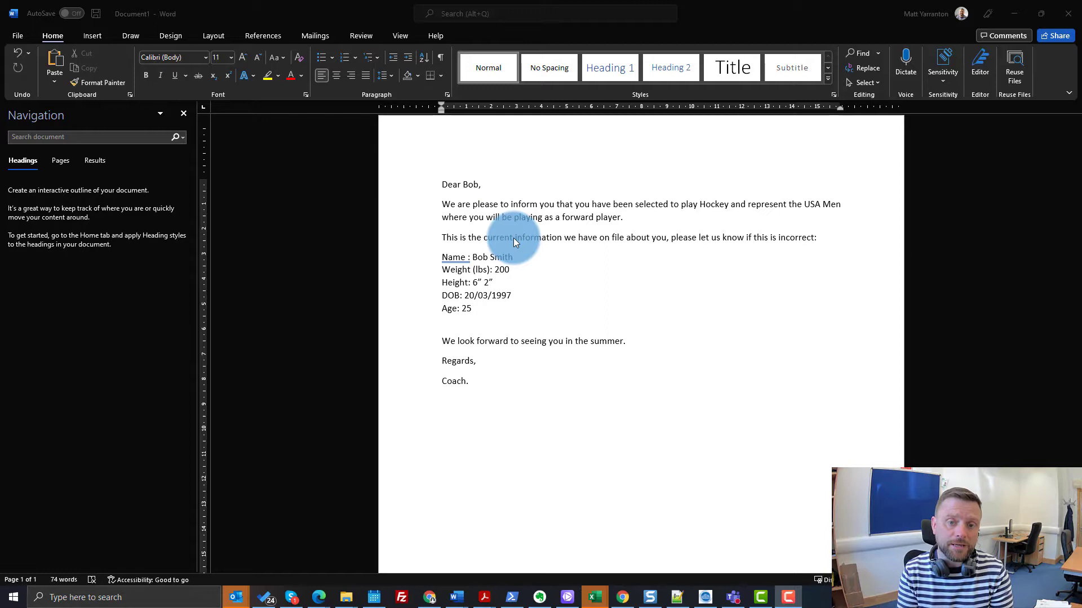
# Step: Bring up the sampledatahockey.xlsx Excel window to review the player names, heights, ages and emails
pyautogui.click(465, 189)
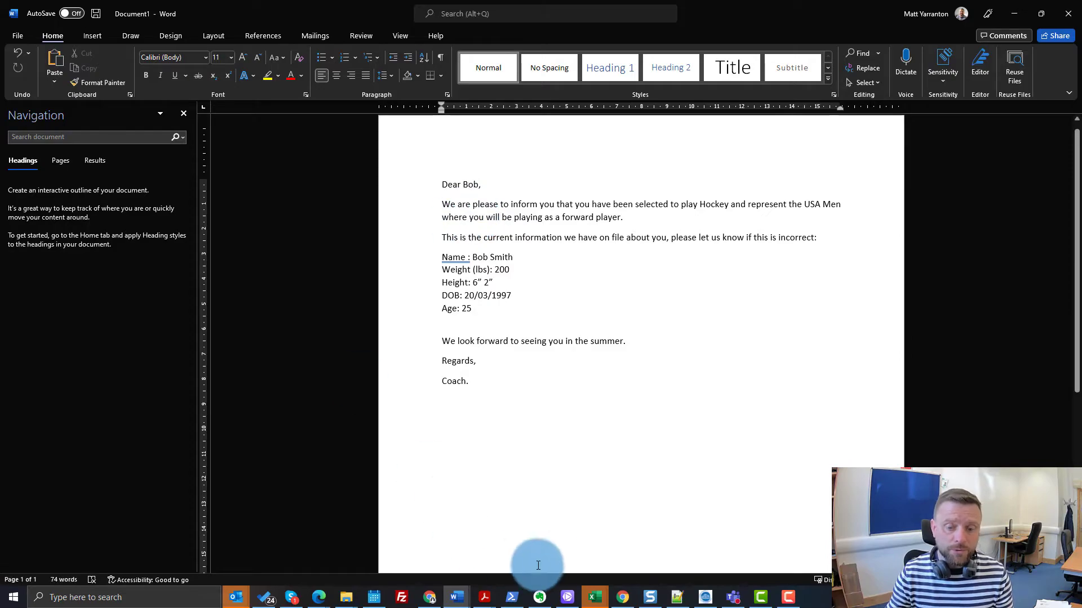
pyautogui.click(596, 597)
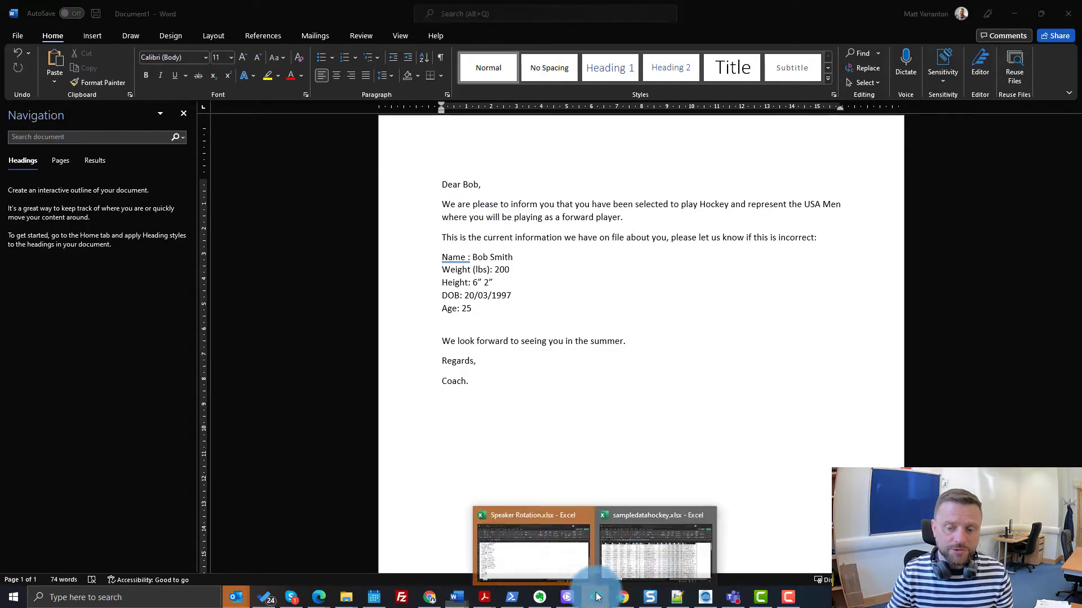
pyautogui.click(638, 541)
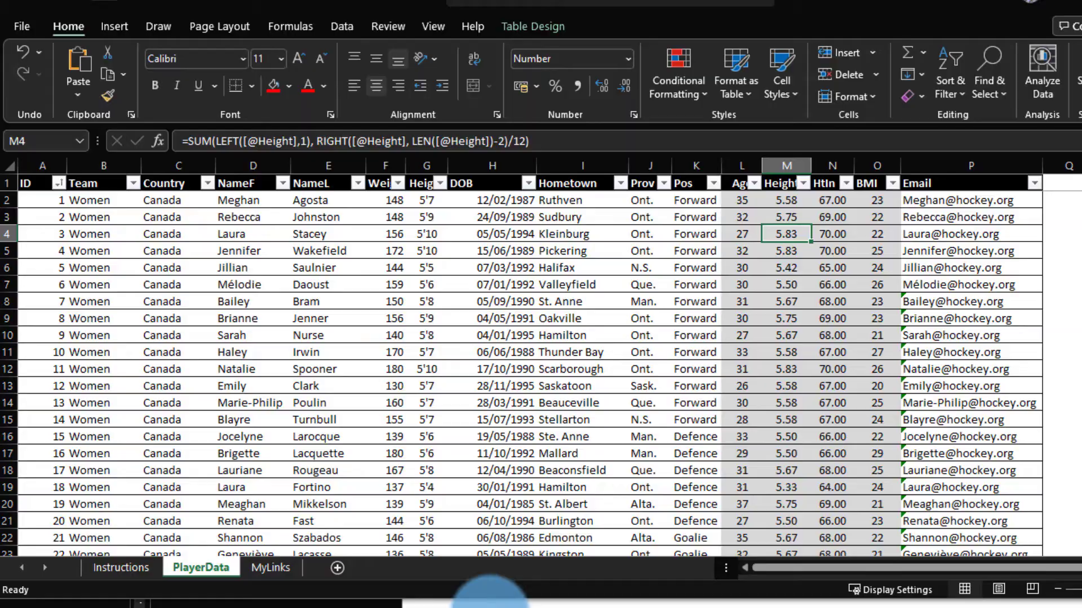
# Step: Connect the PlayerData$ sheet of sampledatahockey.xlsx as the letter's recipient list
pyautogui.click(488, 602)
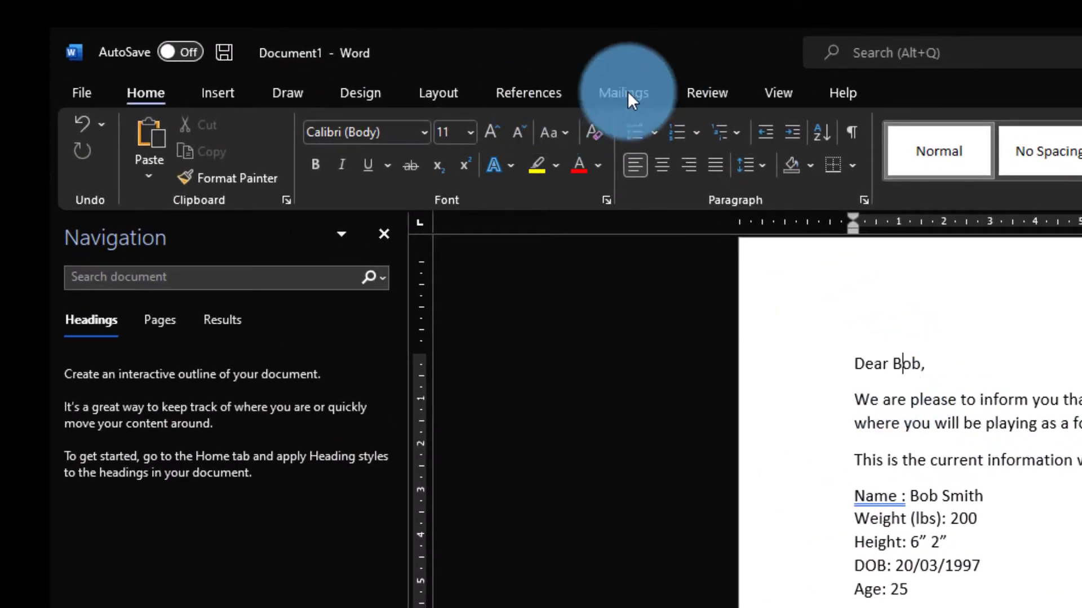
pyautogui.click(620, 92)
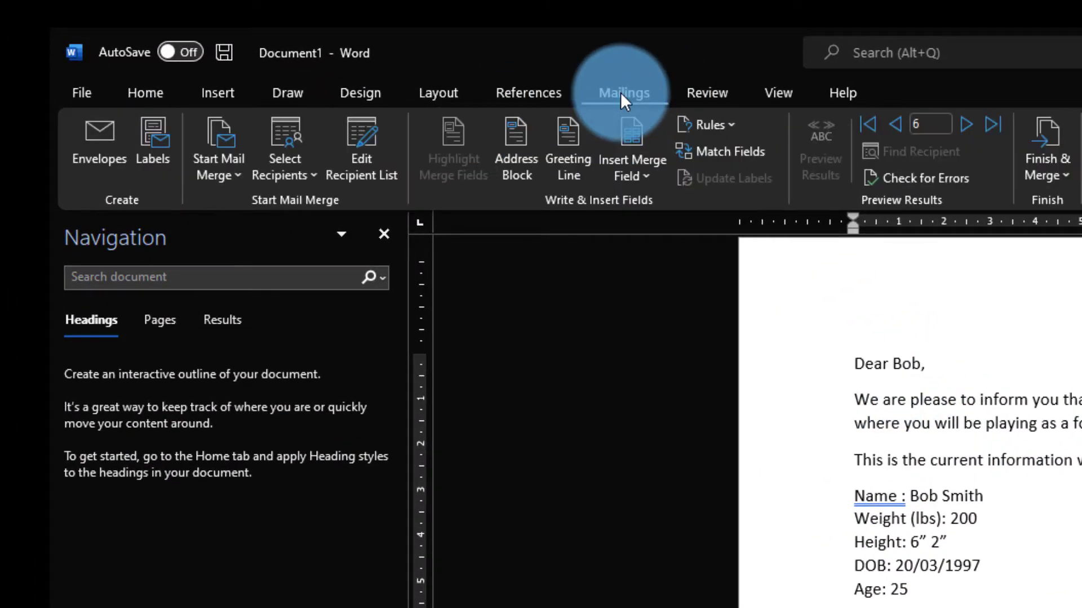
pyautogui.click(280, 168)
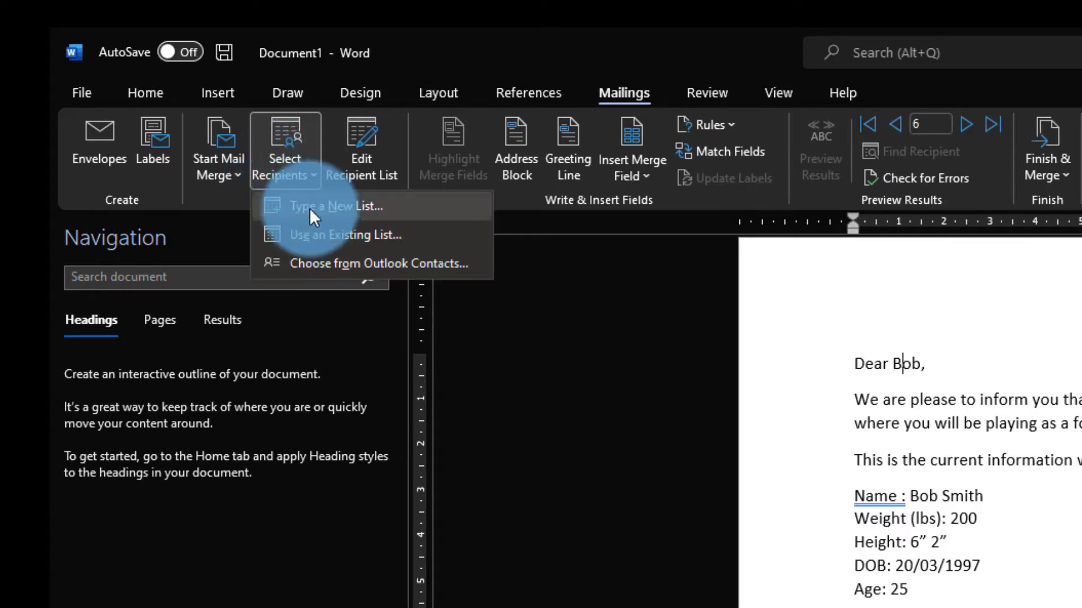
pyautogui.click(322, 237)
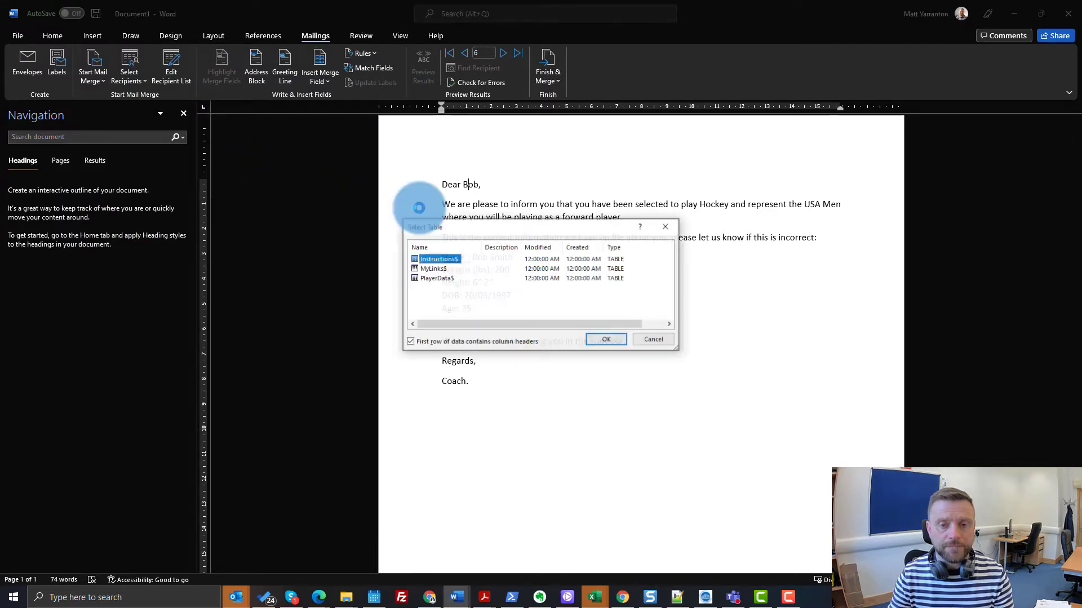
pyautogui.click(432, 279)
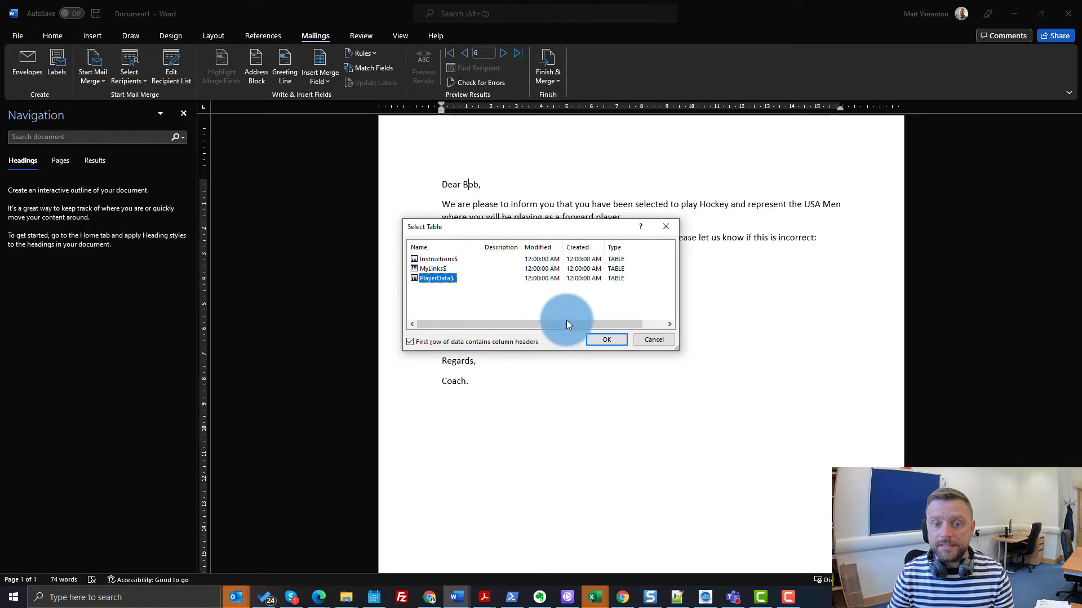
pyautogui.click(608, 340)
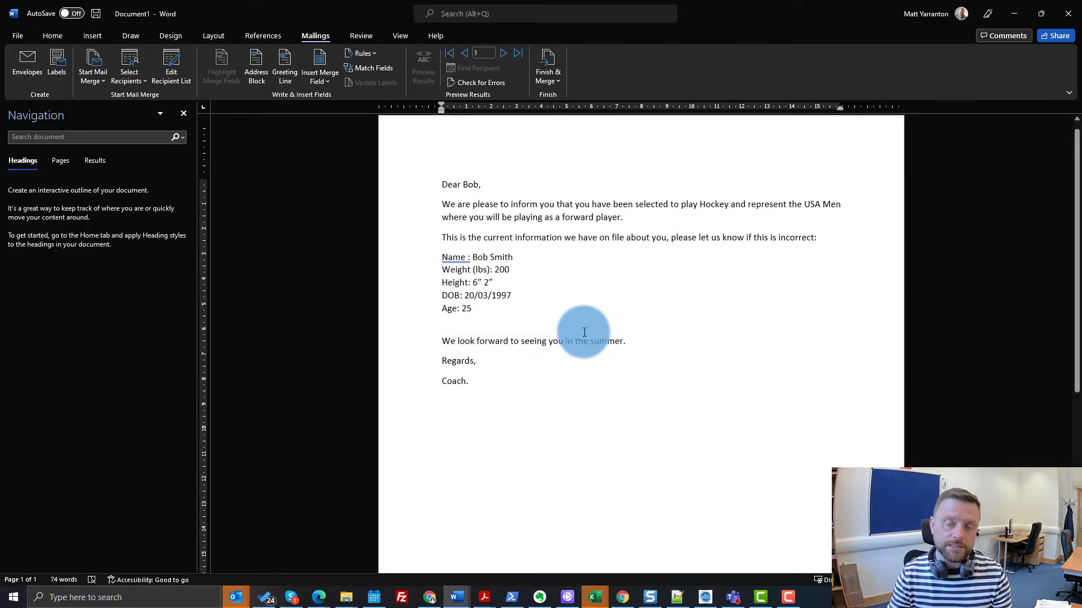
# Step: Replace Bob with the NameF field and USA with the Country and Team fields
pyautogui.doubleClick(468, 184)
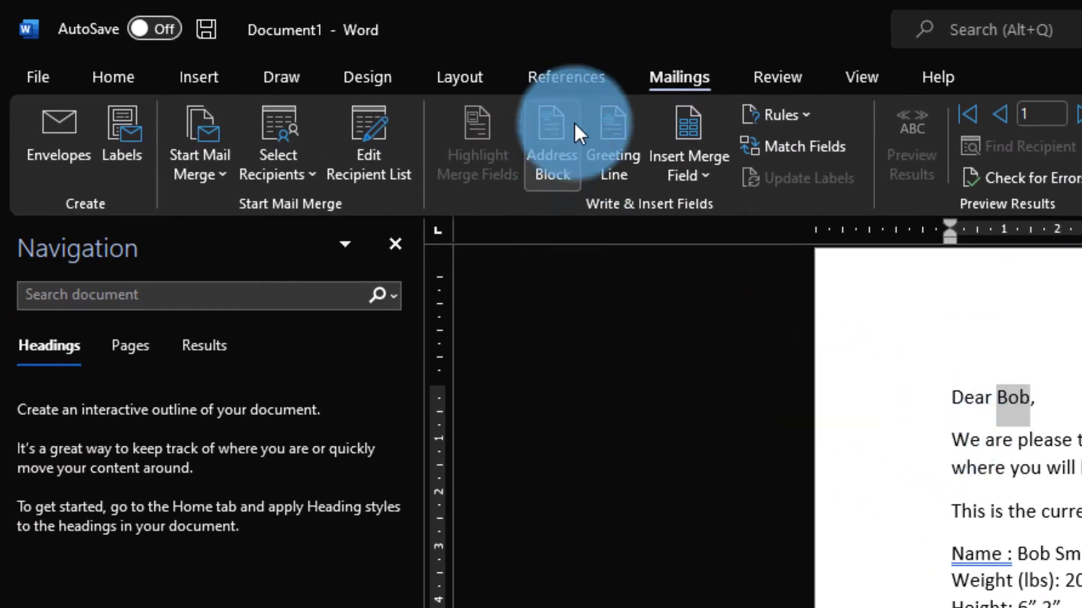
pyautogui.click(687, 174)
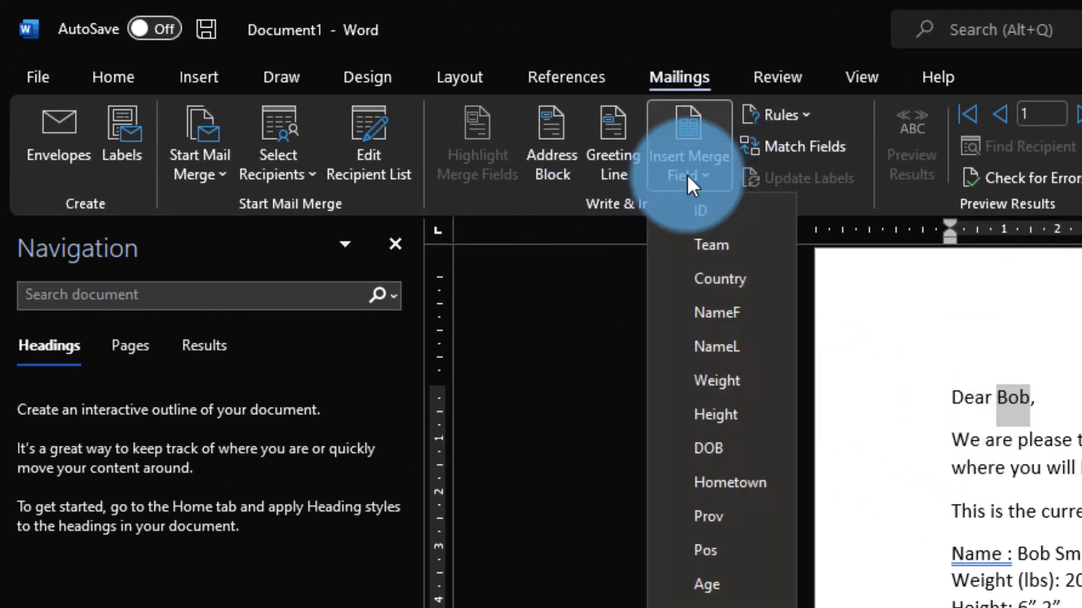
pyautogui.click(712, 312)
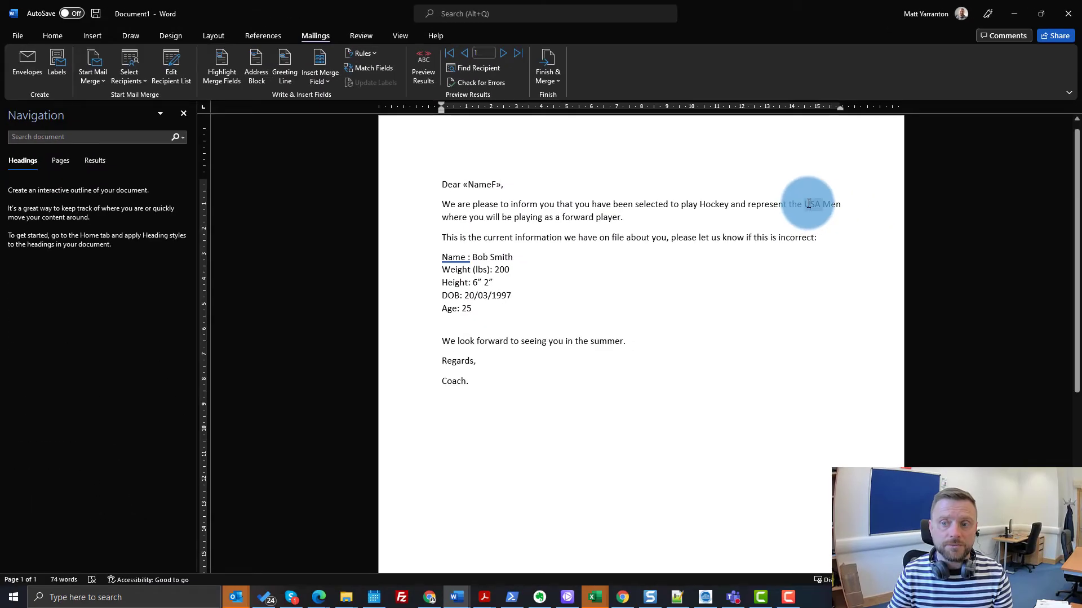
pyautogui.doubleClick(808, 204)
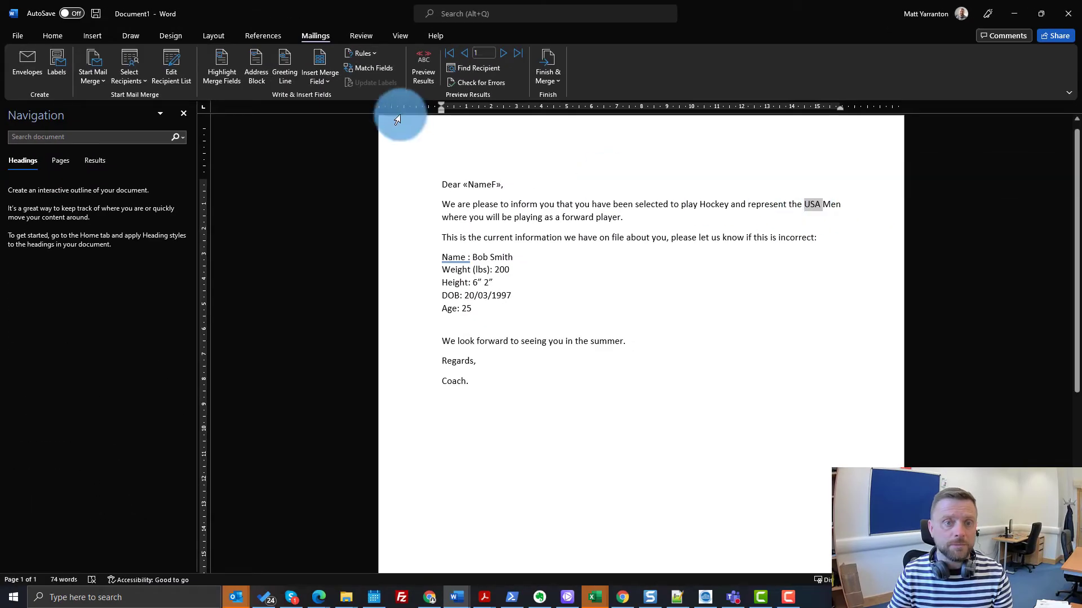
pyautogui.click(319, 81)
pyautogui.click(335, 129)
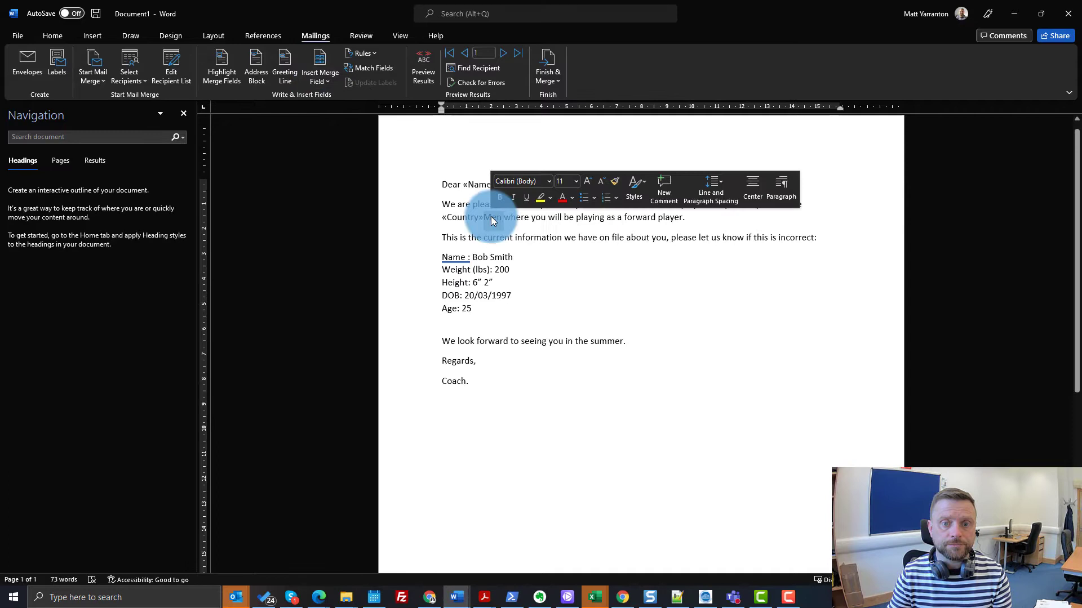
pyautogui.click(319, 82)
pyautogui.click(329, 114)
# Step: Replace 'forward' with the Pos field and Bob Smith with the player name fields
pyautogui.doubleClick(655, 217)
pyautogui.click(319, 82)
pyautogui.click(328, 255)
pyautogui.doubleClick(478, 257)
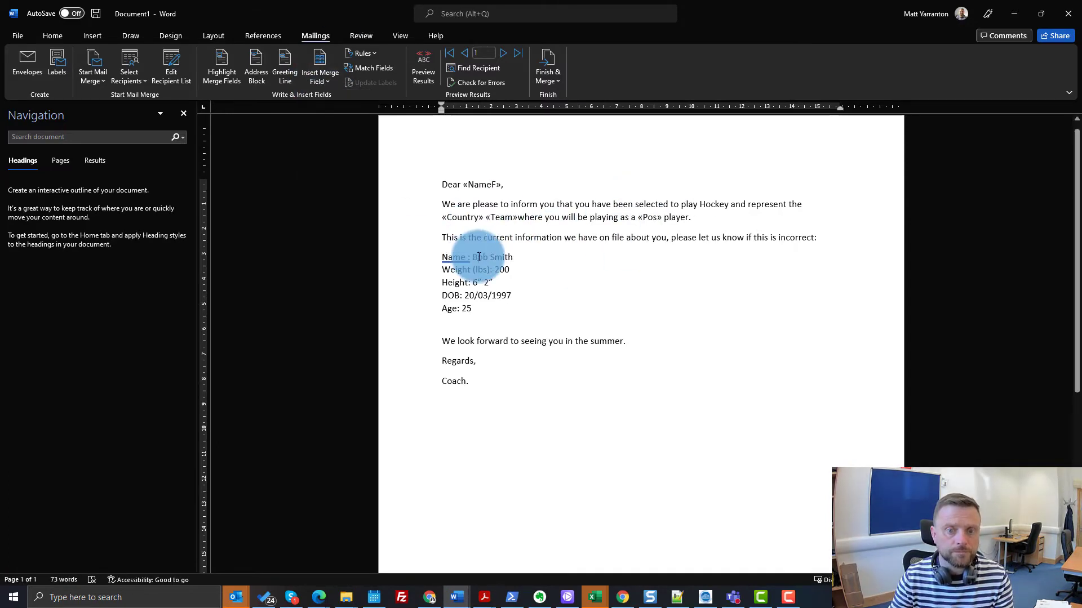
pyautogui.click(319, 81)
pyautogui.click(336, 143)
pyautogui.doubleClick(499, 269)
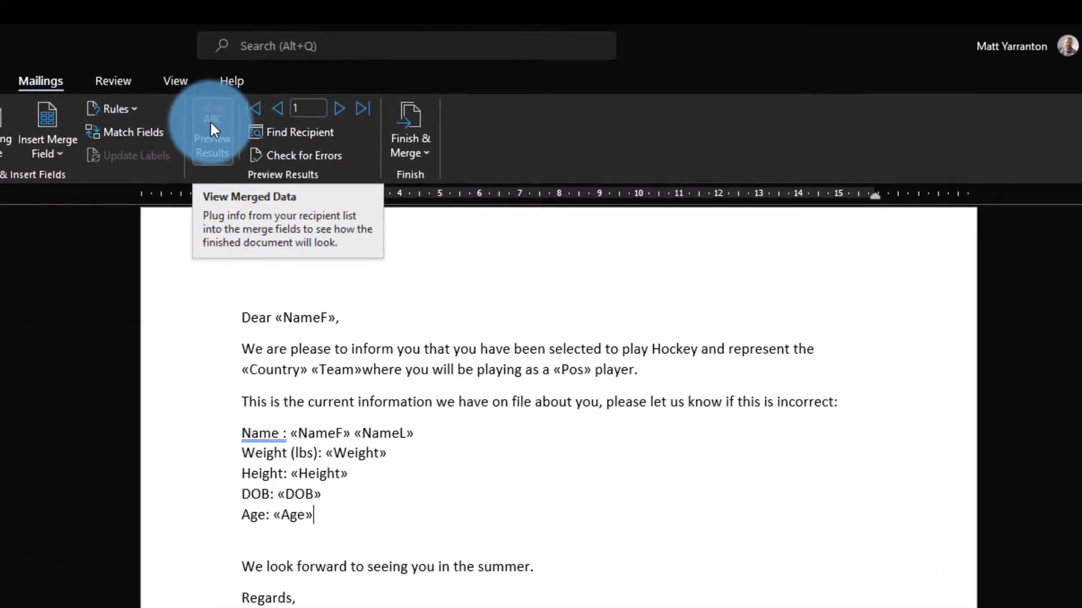
# Step: Preview the letters with player data and step forward through the records to Mélodie Daoust
pyautogui.click(422, 62)
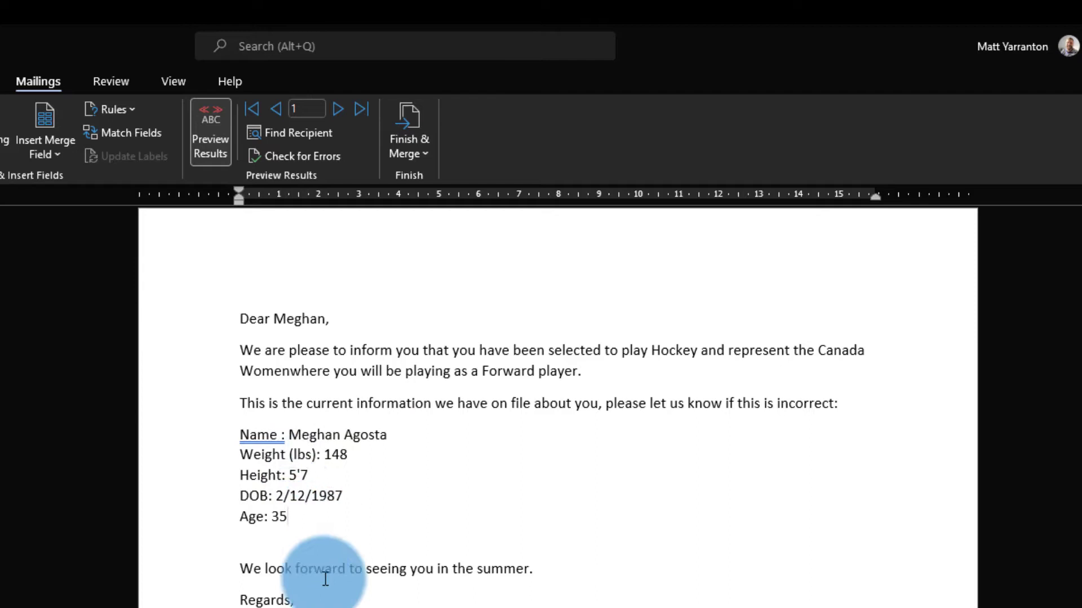
pyautogui.click(337, 116)
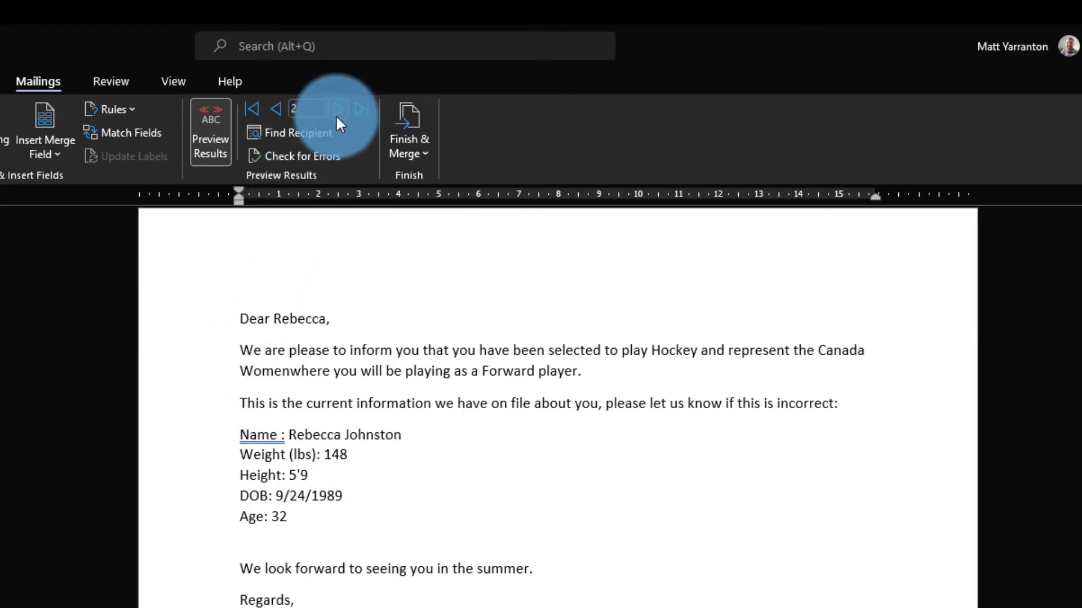
pyautogui.click(335, 115)
pyautogui.click(336, 114)
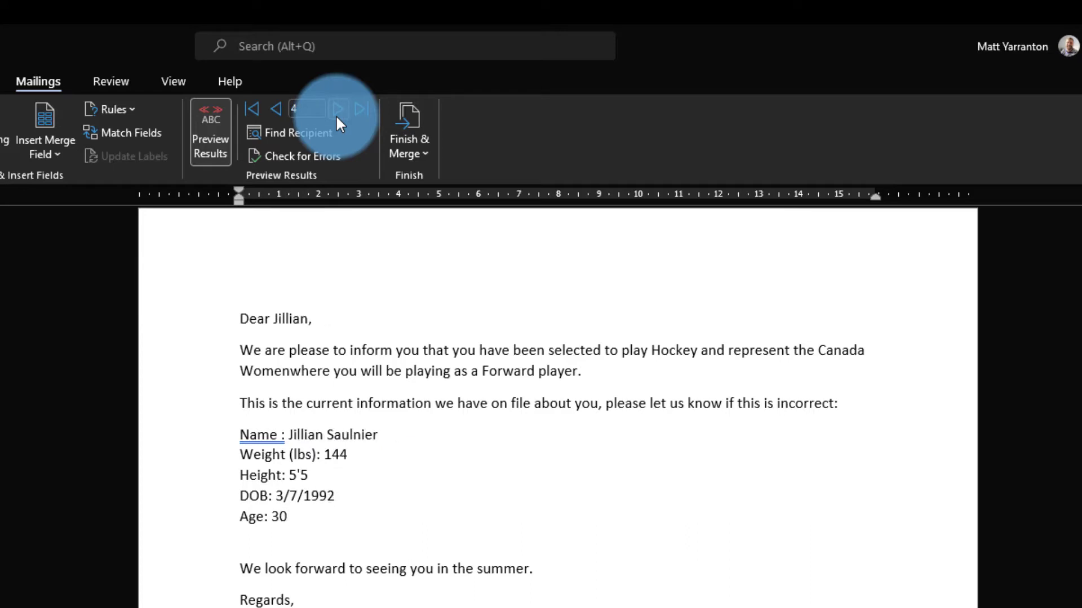
pyautogui.click(336, 114)
pyautogui.click(335, 114)
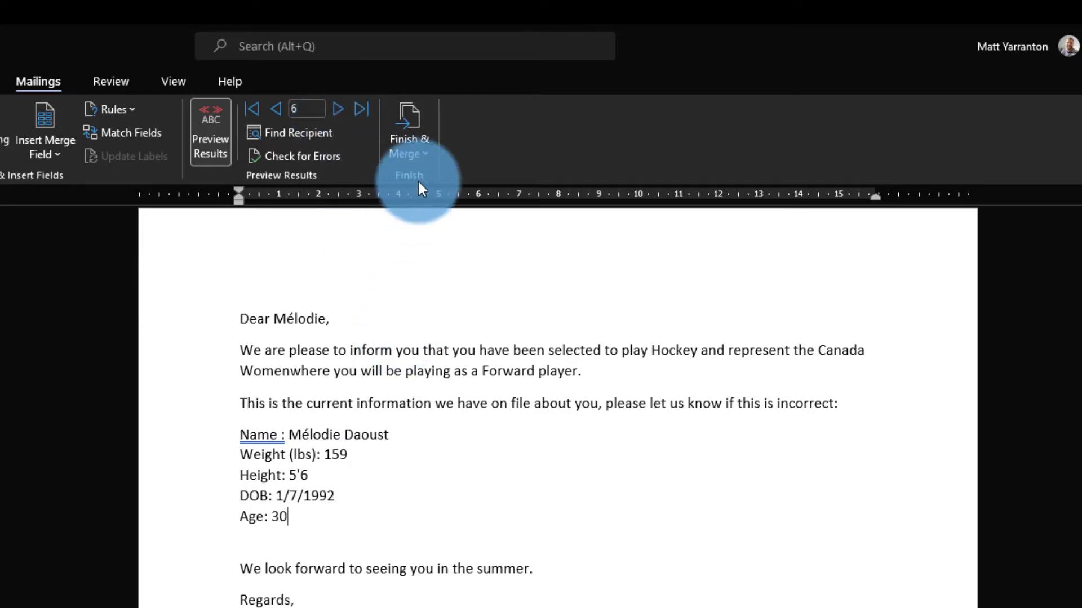
pyautogui.click(414, 148)
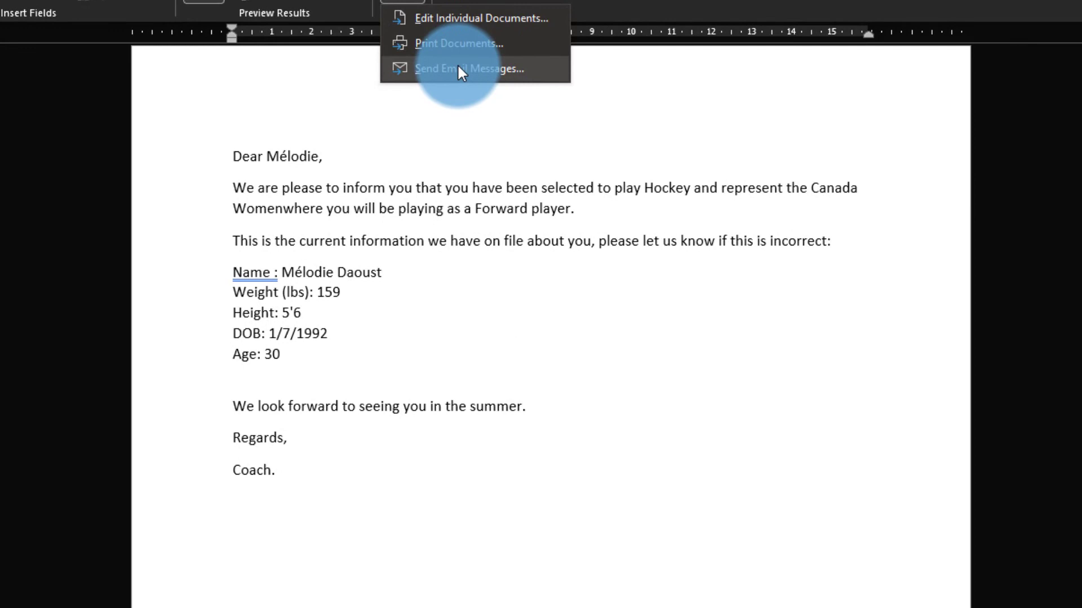
# Step: Set up an email merge sent to each player's Email field with the subject 'Contrats'
pyautogui.click(457, 69)
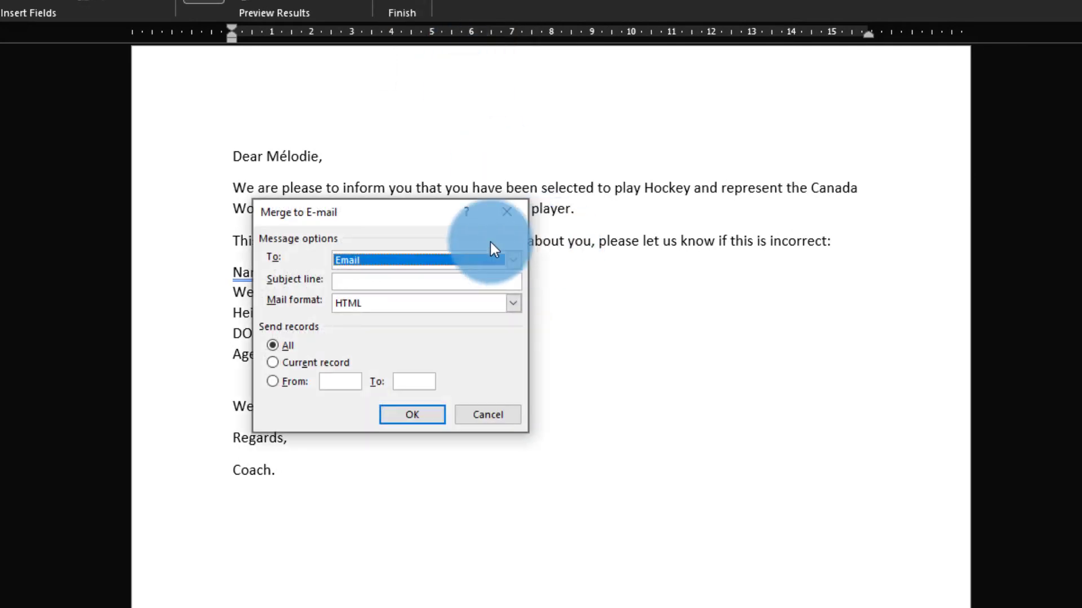
pyautogui.click(369, 260)
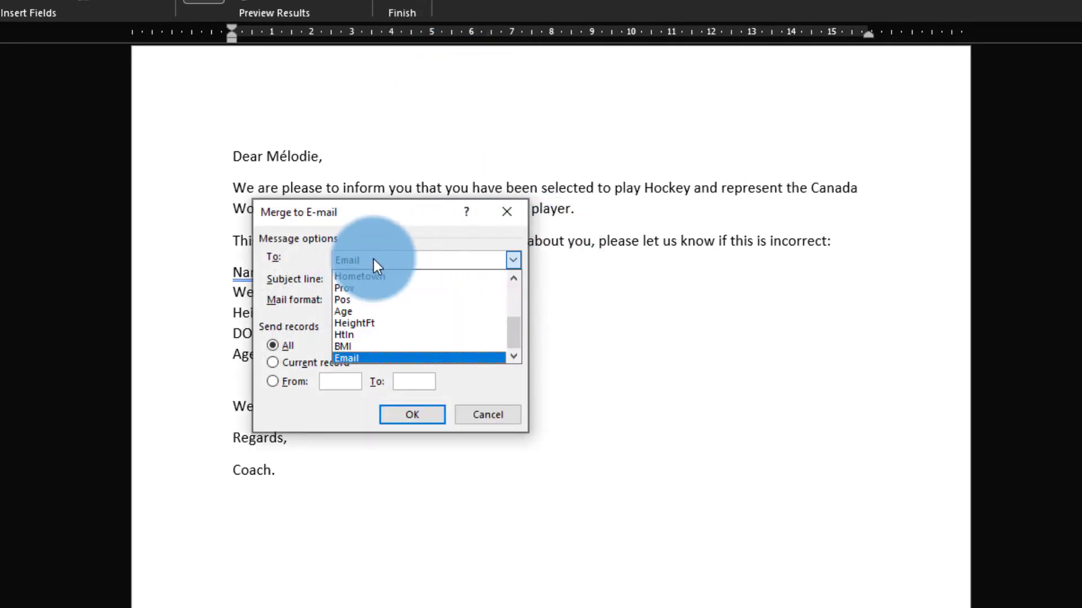
pyautogui.click(360, 356)
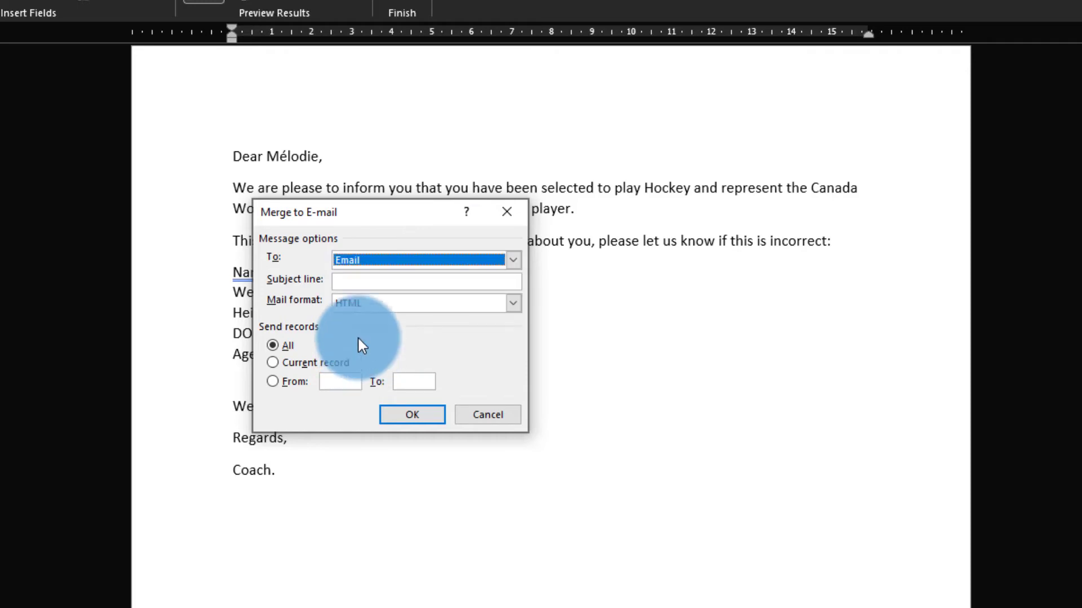
pyautogui.click(361, 283)
pyautogui.write('Contrat')
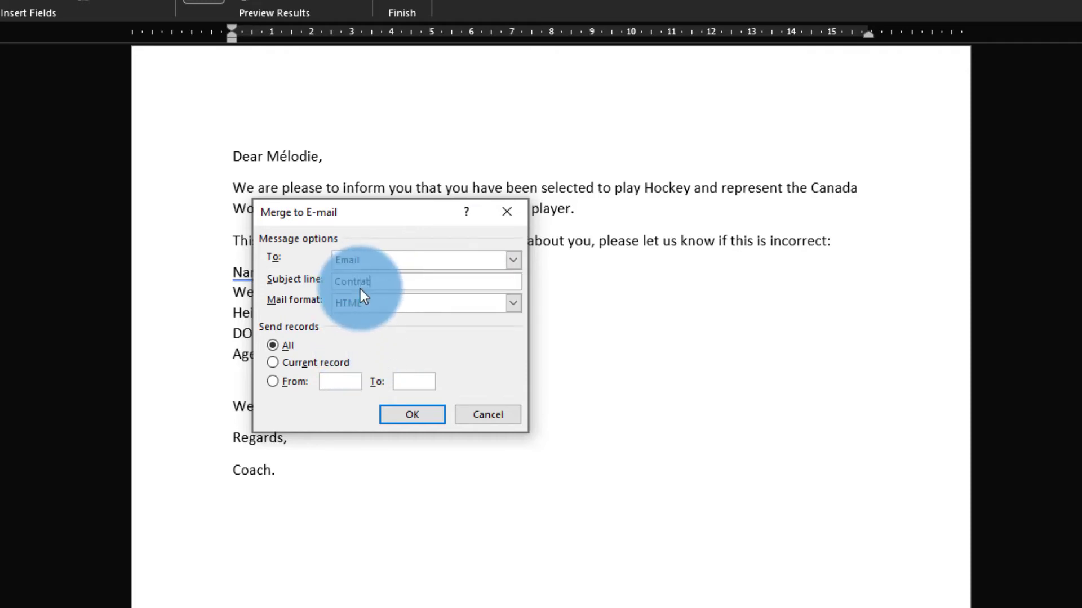
pyautogui.write('s')
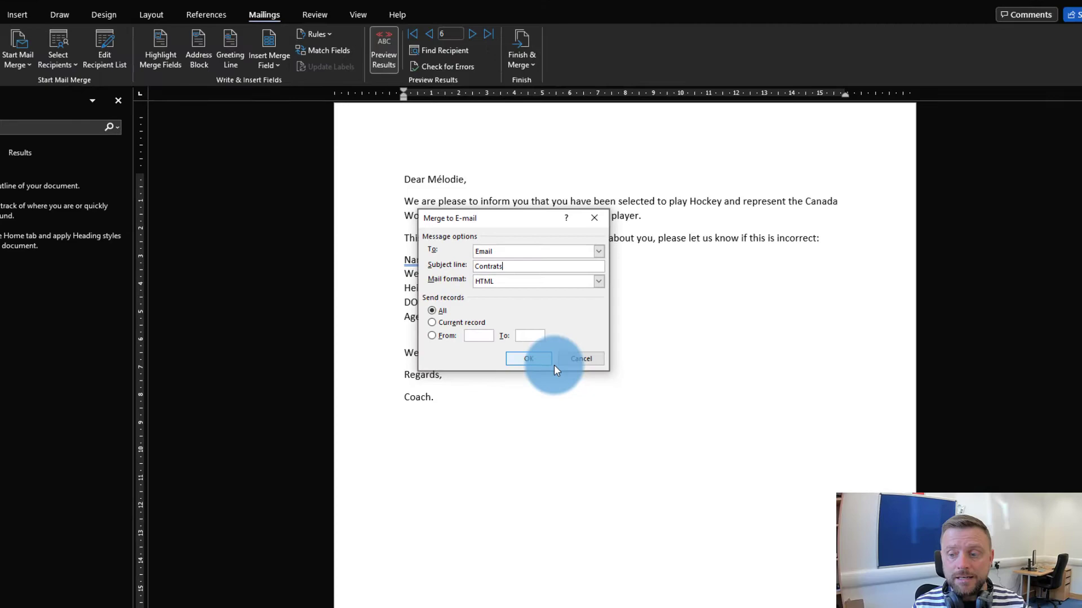
pyautogui.click(545, 73)
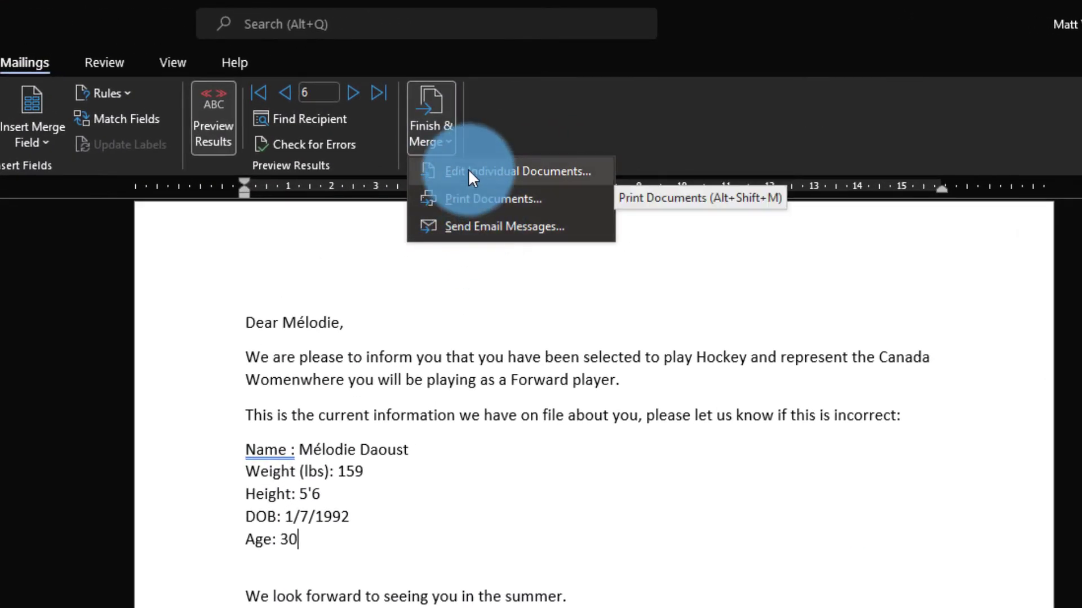
# Step: Merge all records as individual documents into a new Letters1 document
pyautogui.click(467, 173)
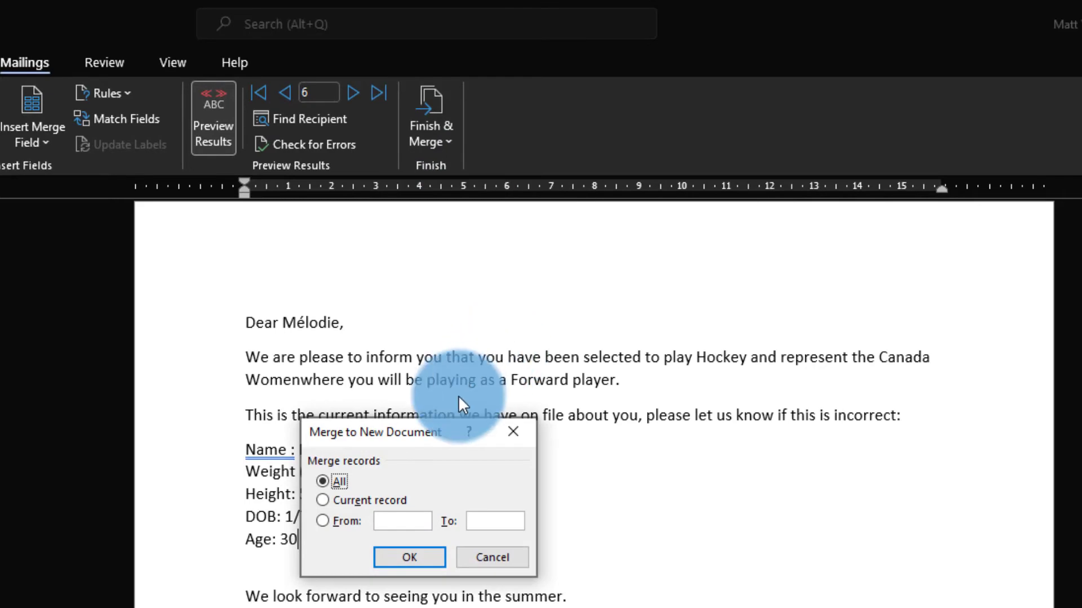
pyautogui.click(424, 564)
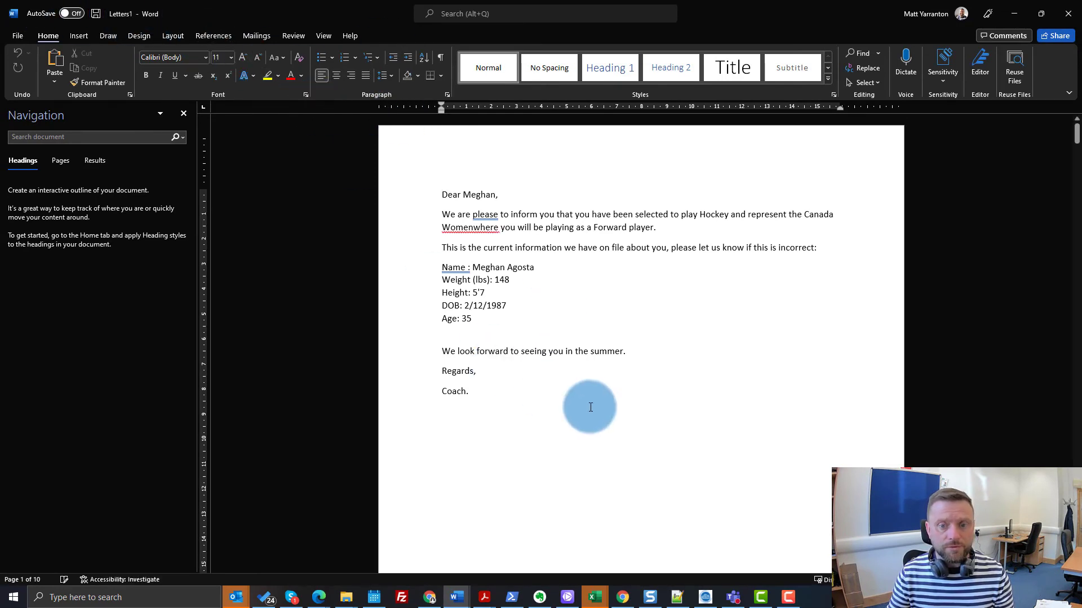
pyautogui.scroll(-1, 589, 407)
pyautogui.scroll(-3, 589, 404)
pyautogui.scroll(-5, 580, 394)
pyautogui.scroll(-10, 579, 392)
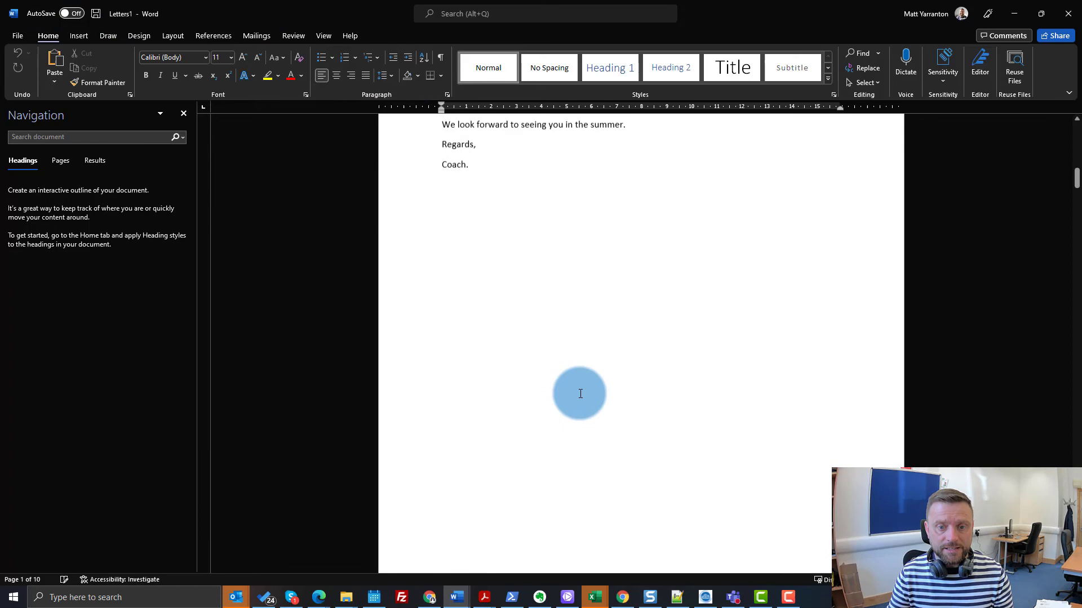
pyautogui.scroll(1, 577, 391)
pyautogui.scroll(8, 577, 392)
pyautogui.scroll(-6, 577, 389)
pyautogui.scroll(-3, 576, 388)
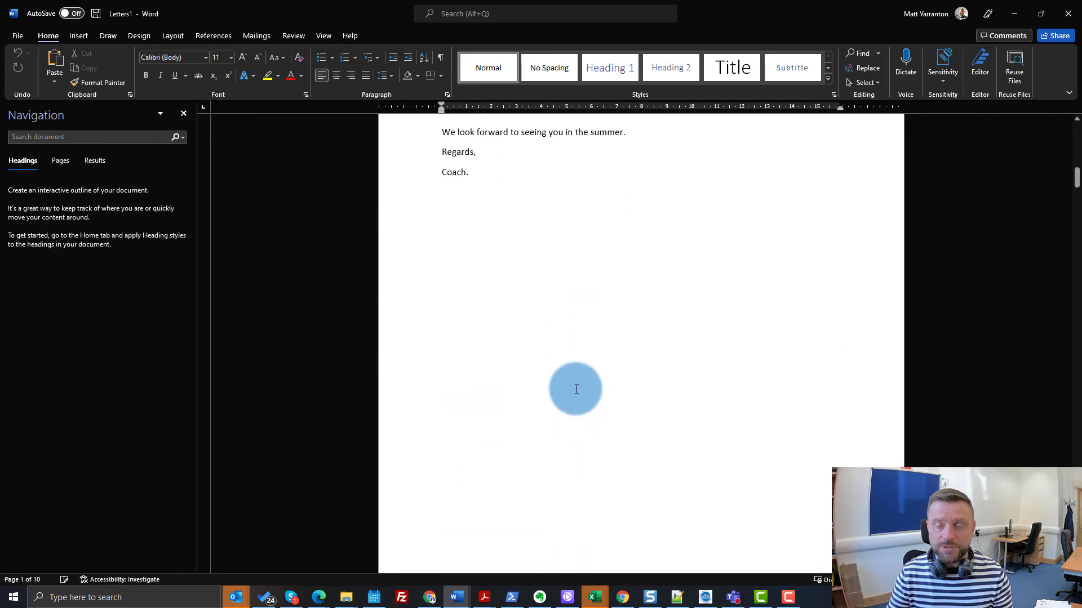